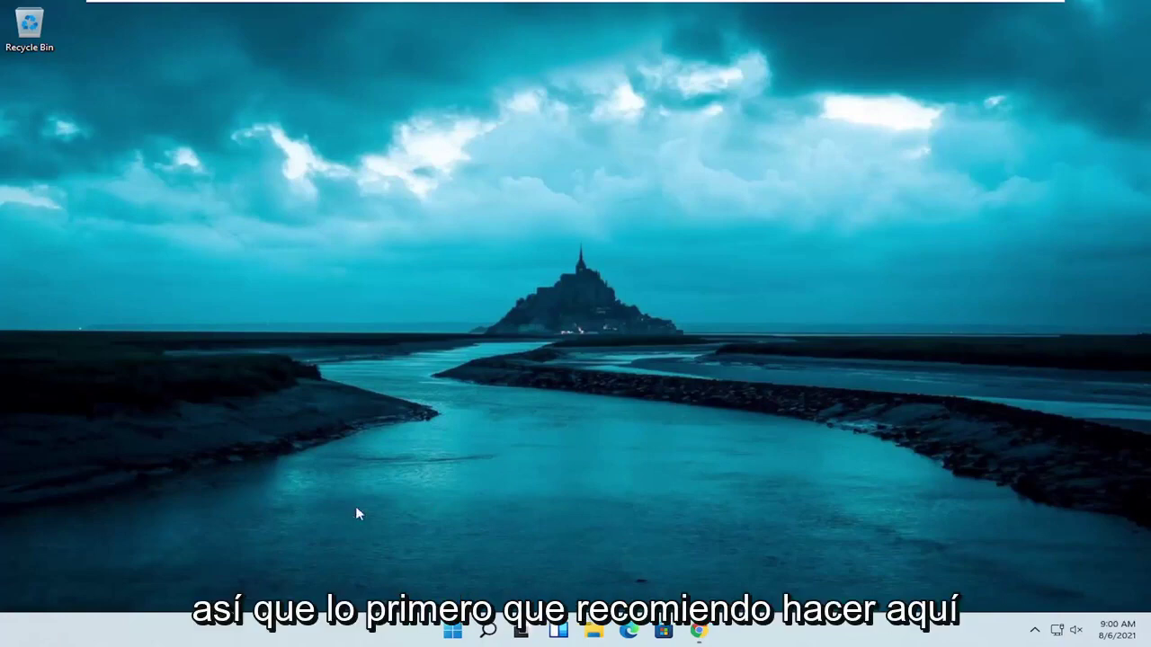
Search for 'msconfig' and launch System Configuration.
left_click(487, 635)
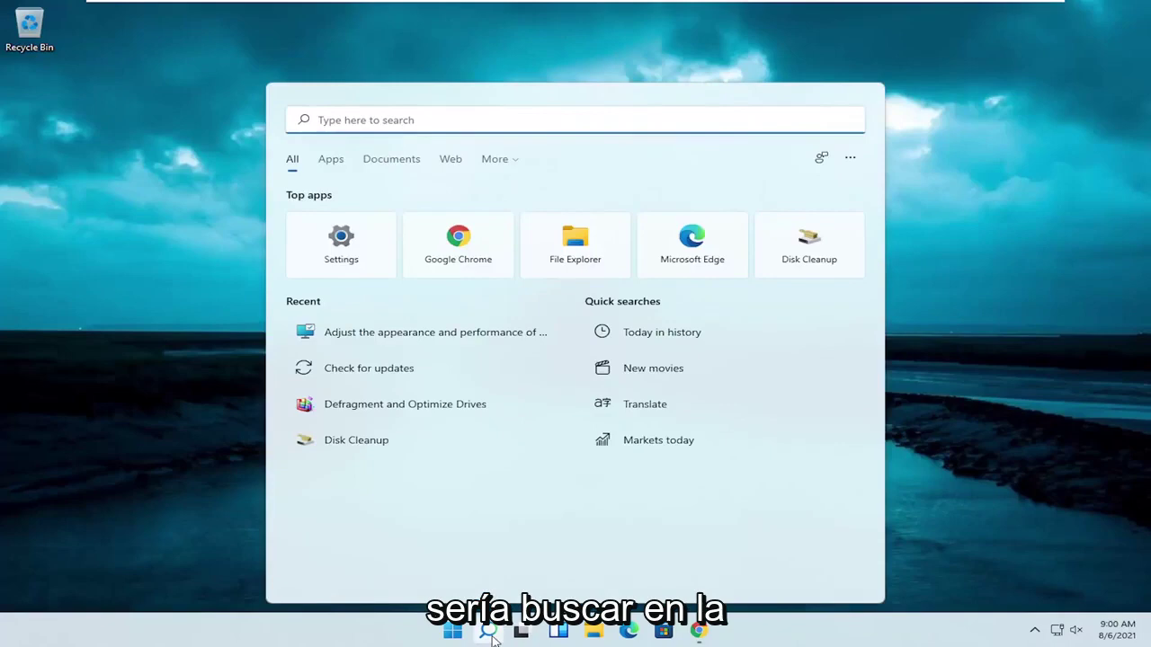
type("msconfig")
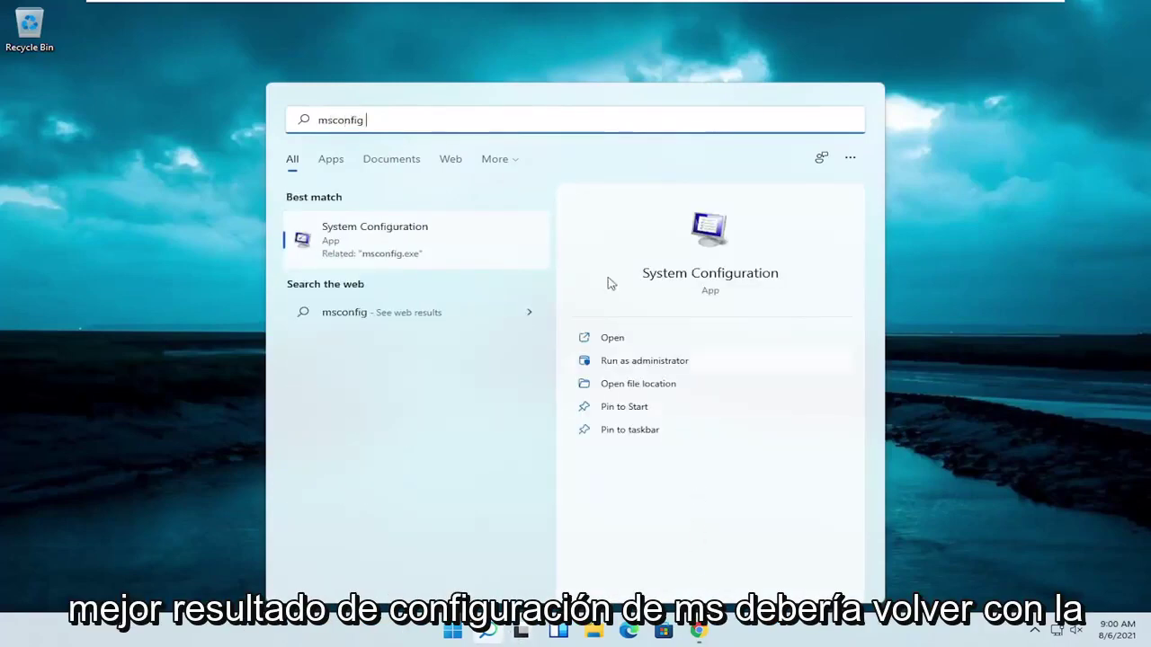
left_click(393, 249)
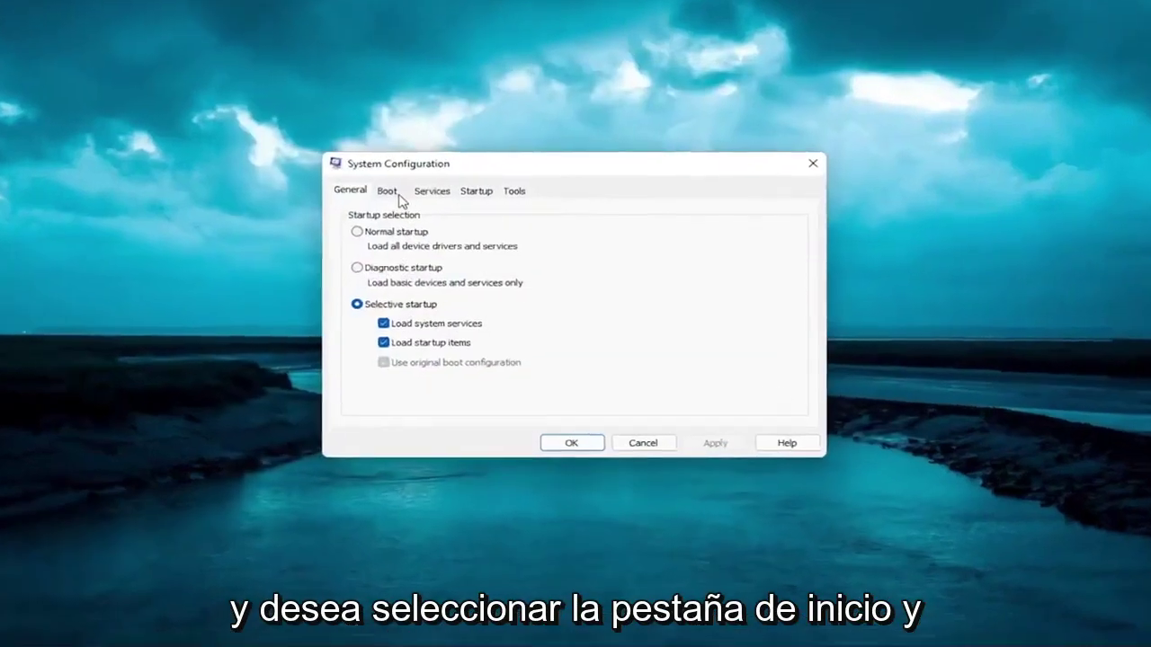
In the Boot tab's advanced options, set Number of processors to 2 and enable Maximum memory.
left_click(394, 194)
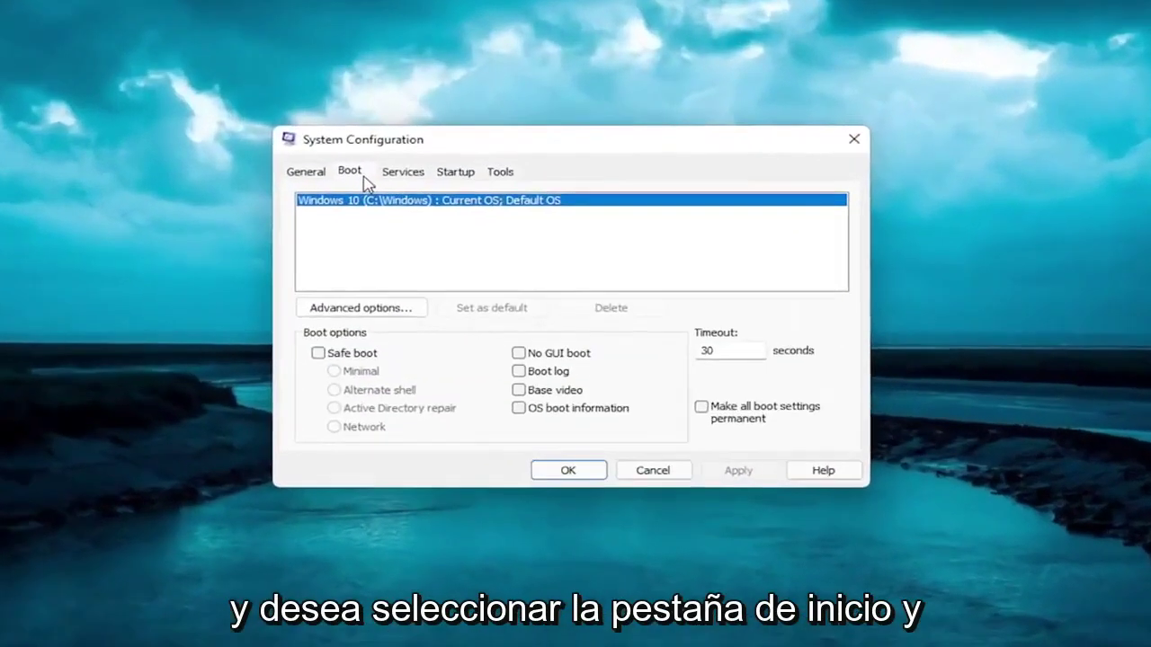
left_click(351, 310)
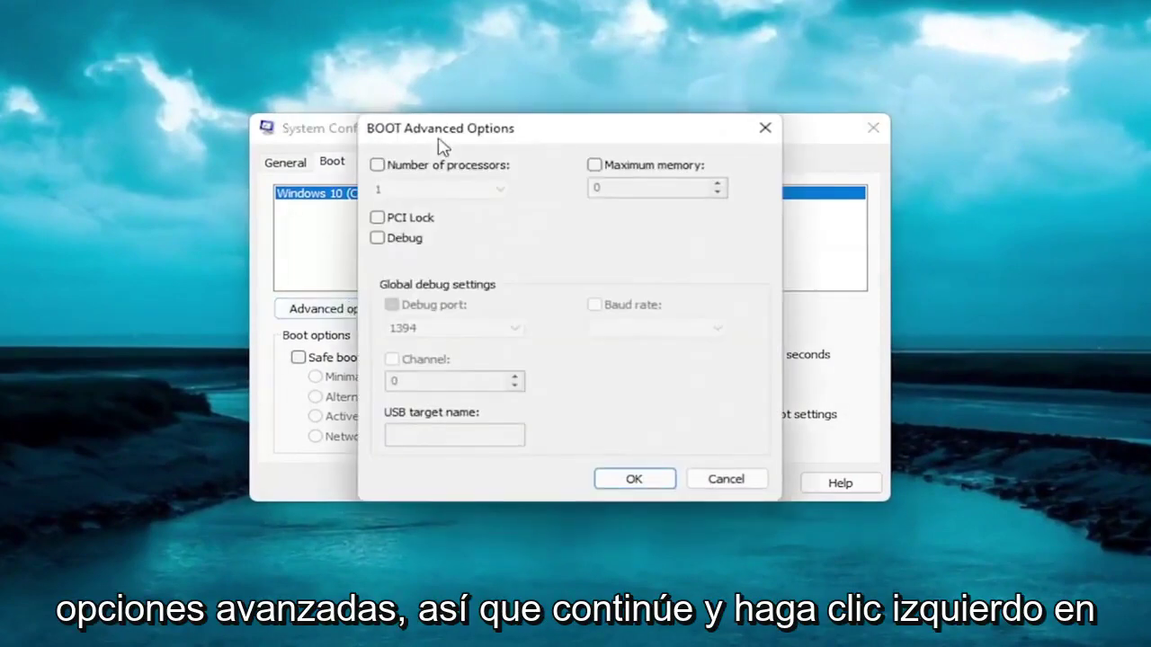
left_click(377, 165)
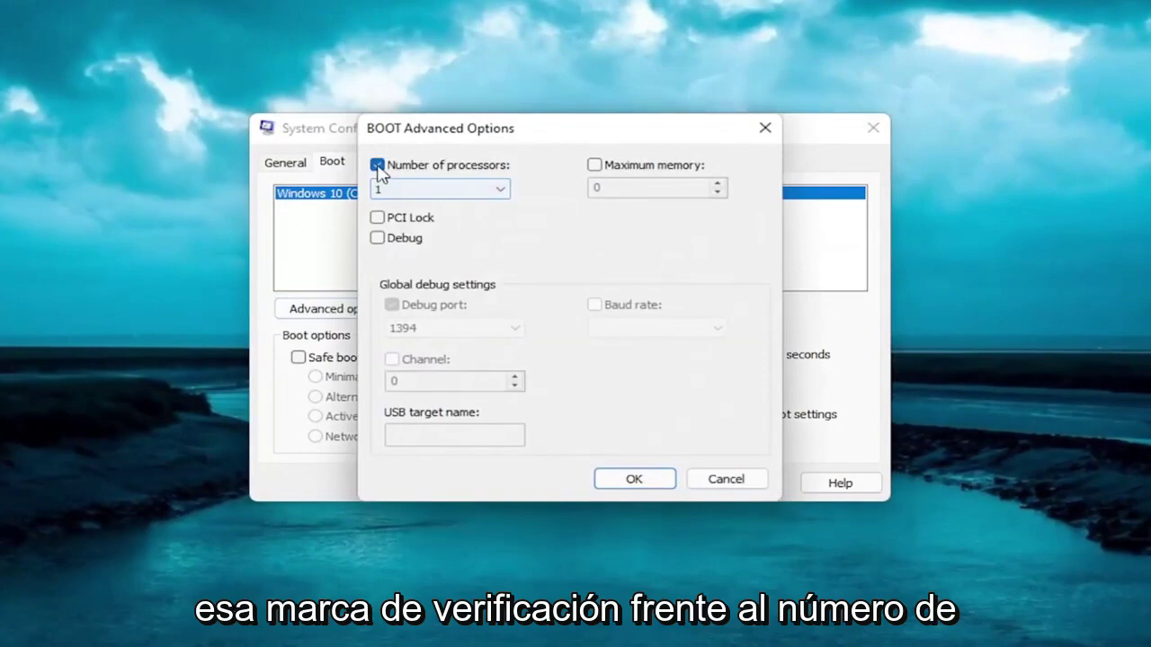
left_click(501, 193)
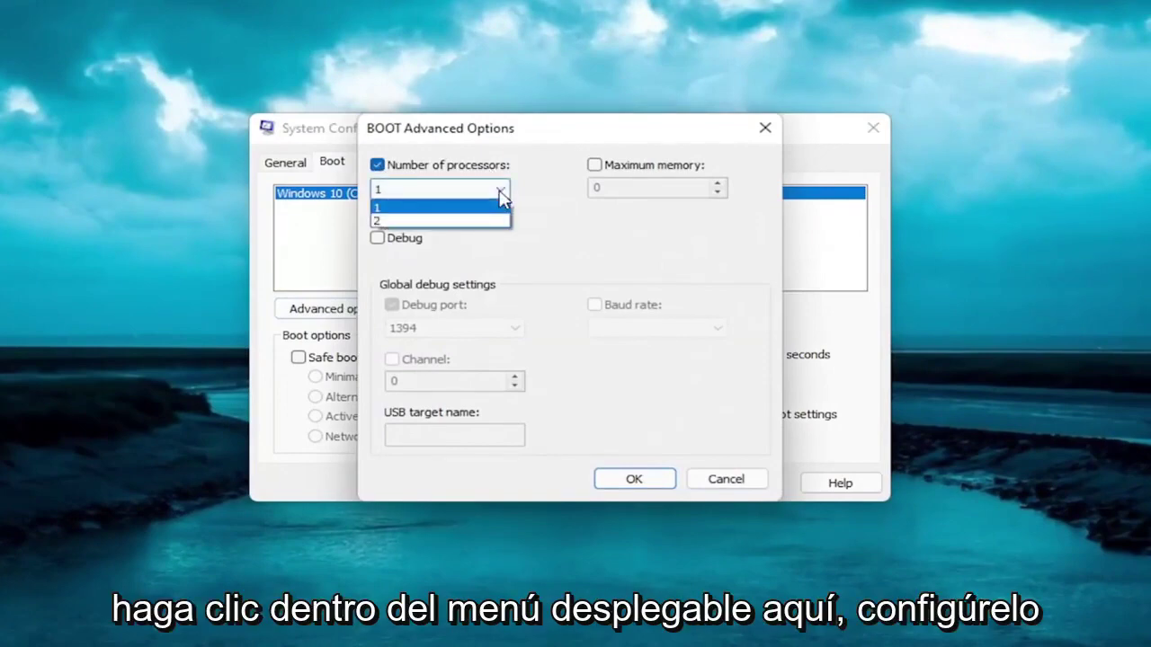
left_click(477, 220)
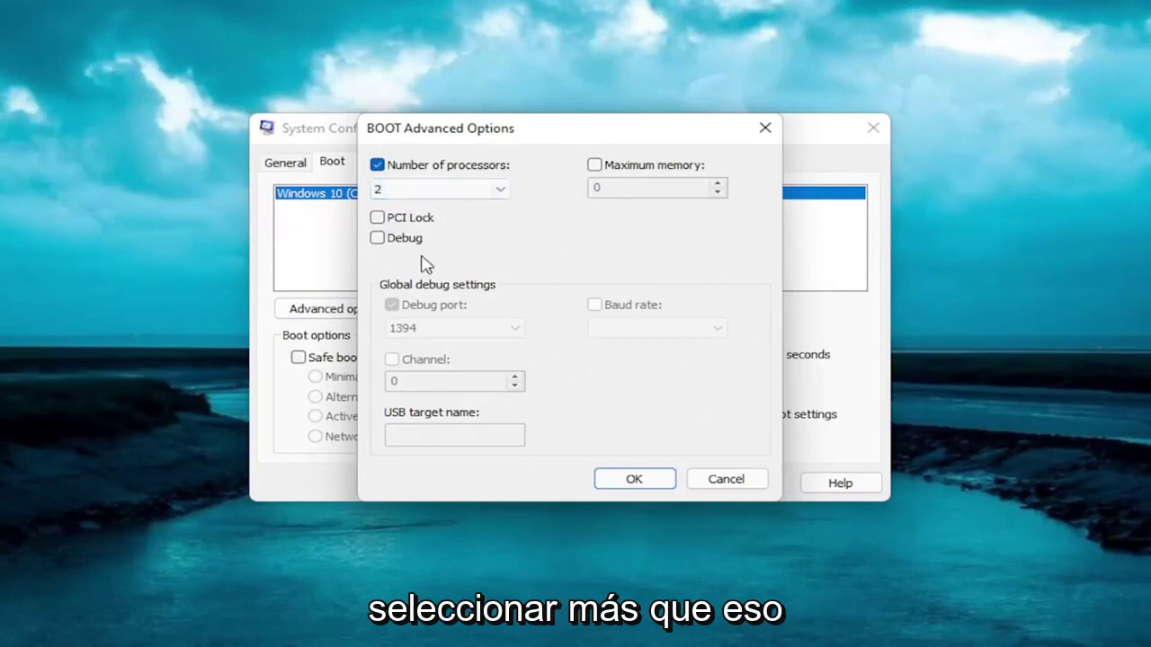
left_click(594, 166)
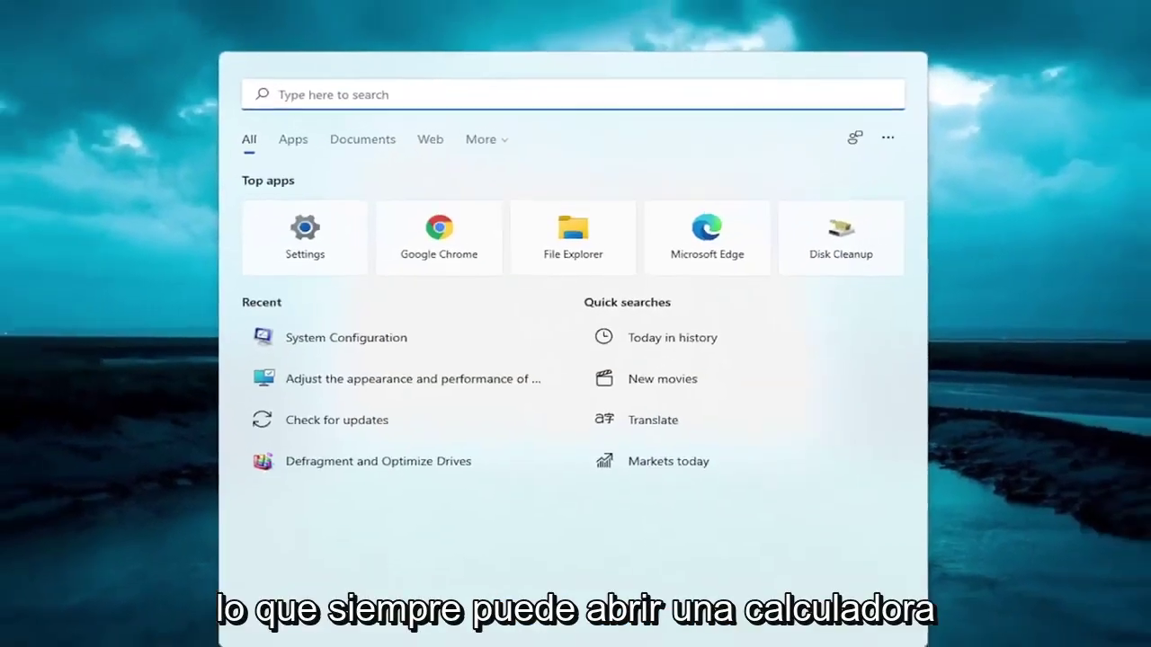
Launch Calculator and compute 1024 × 8 × 2 to get 16,384.
type("calc")
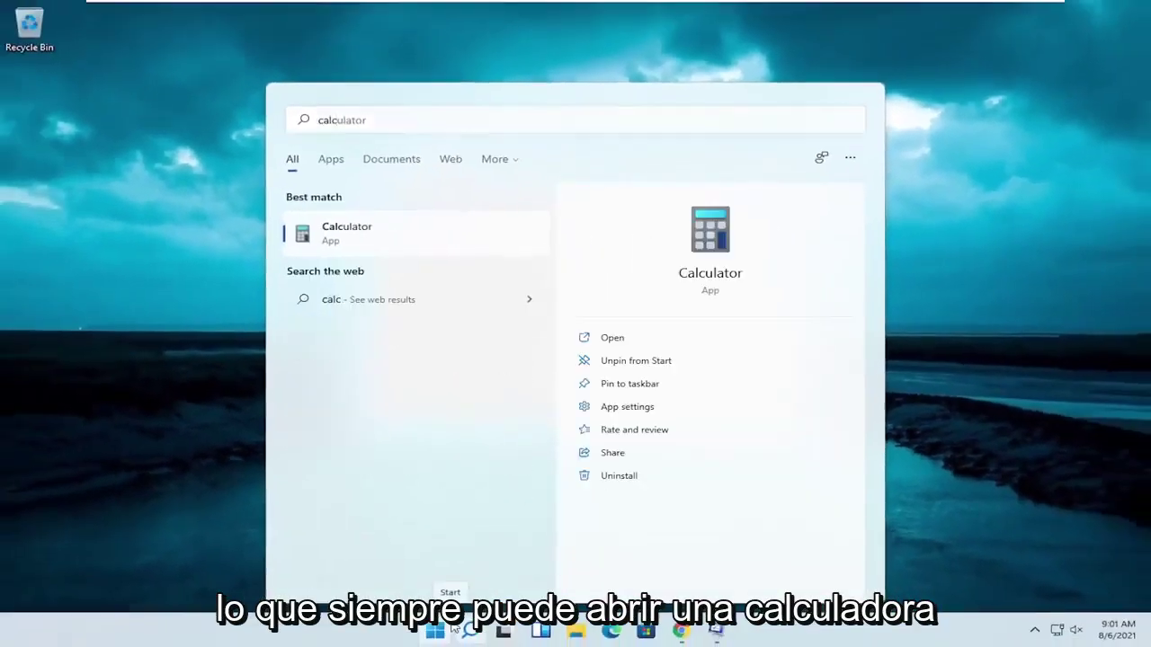
key("Return")
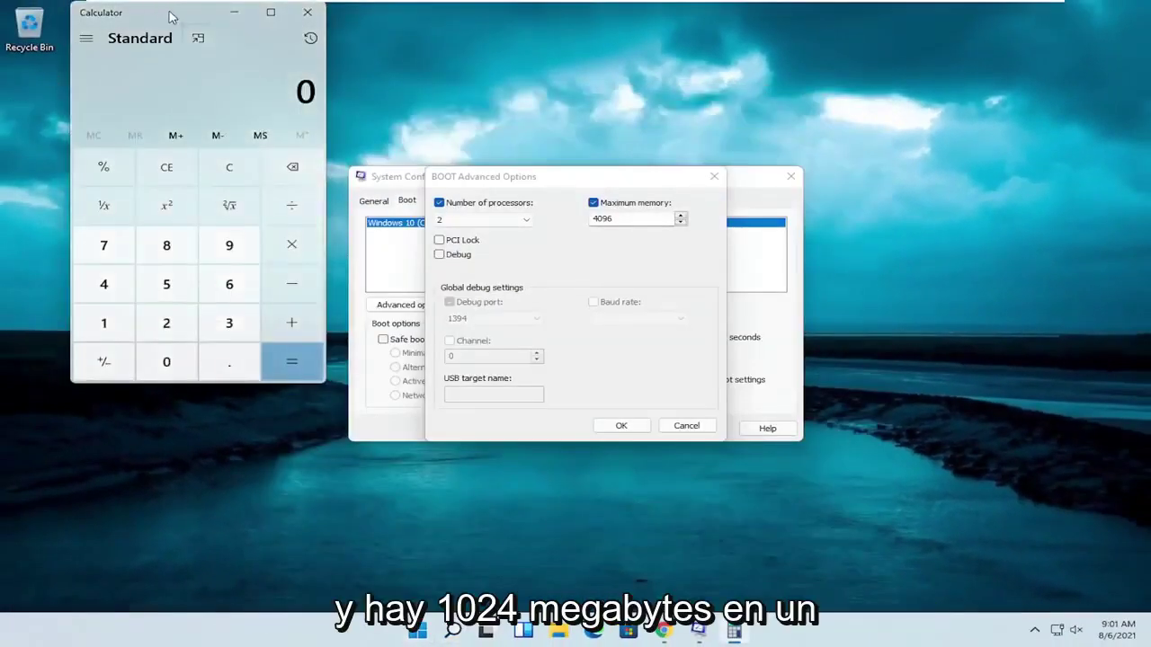
left_click_drag(171, 16, 459, 115)
type("1024")
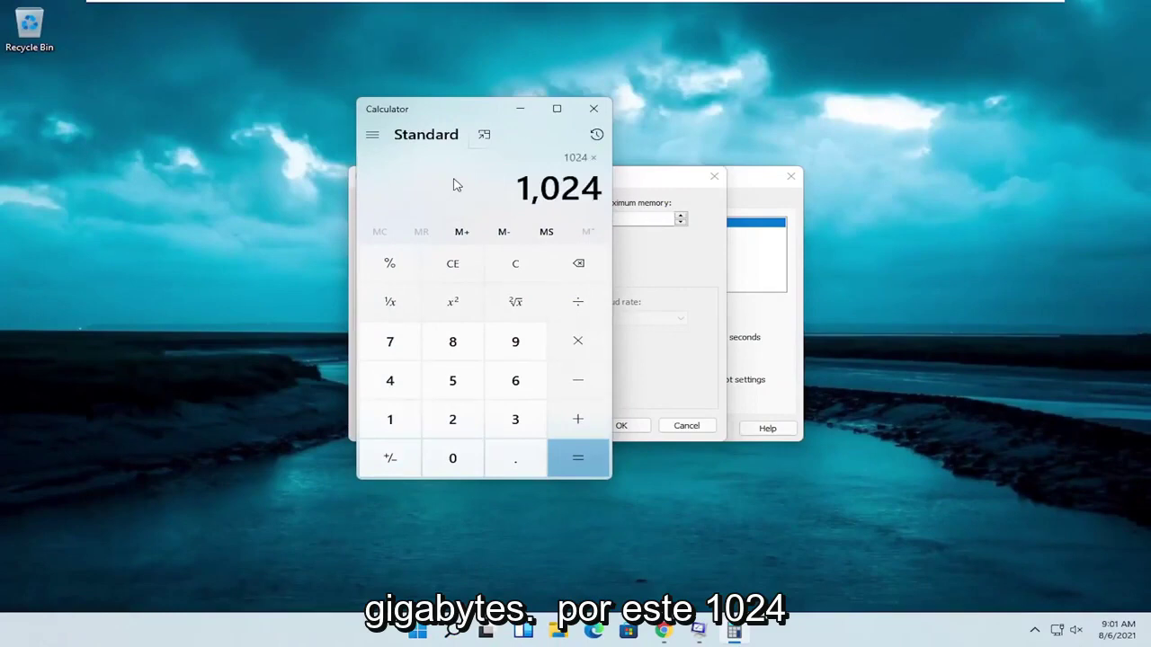
type("8")
key("Return")
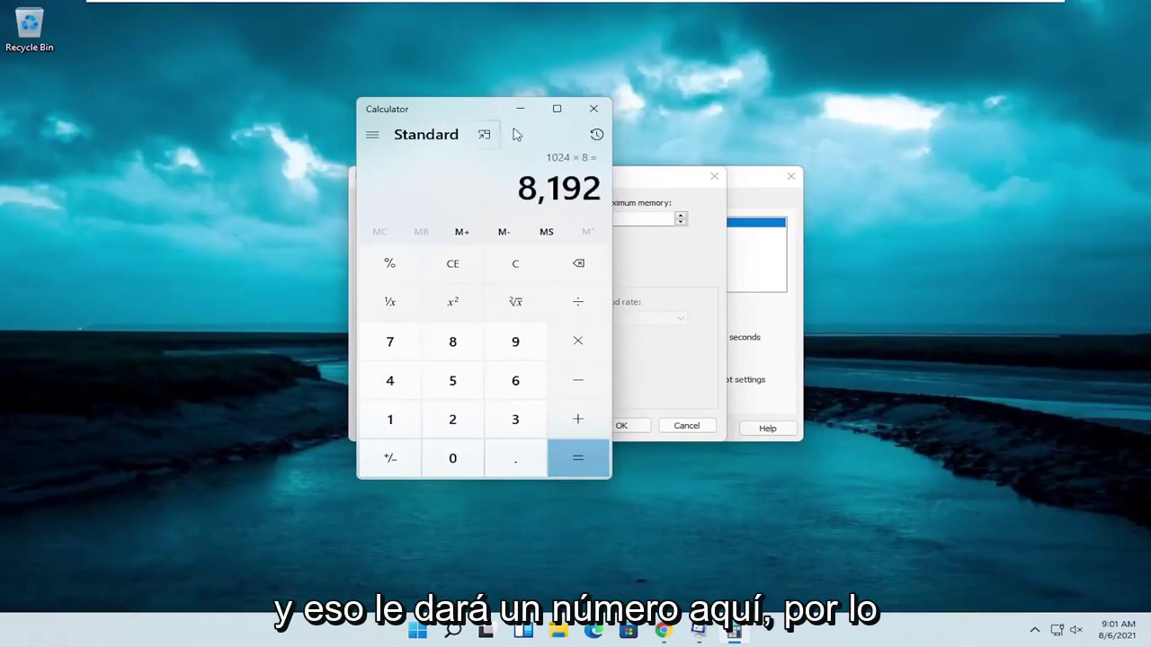
left_click_drag(494, 111, 385, 126)
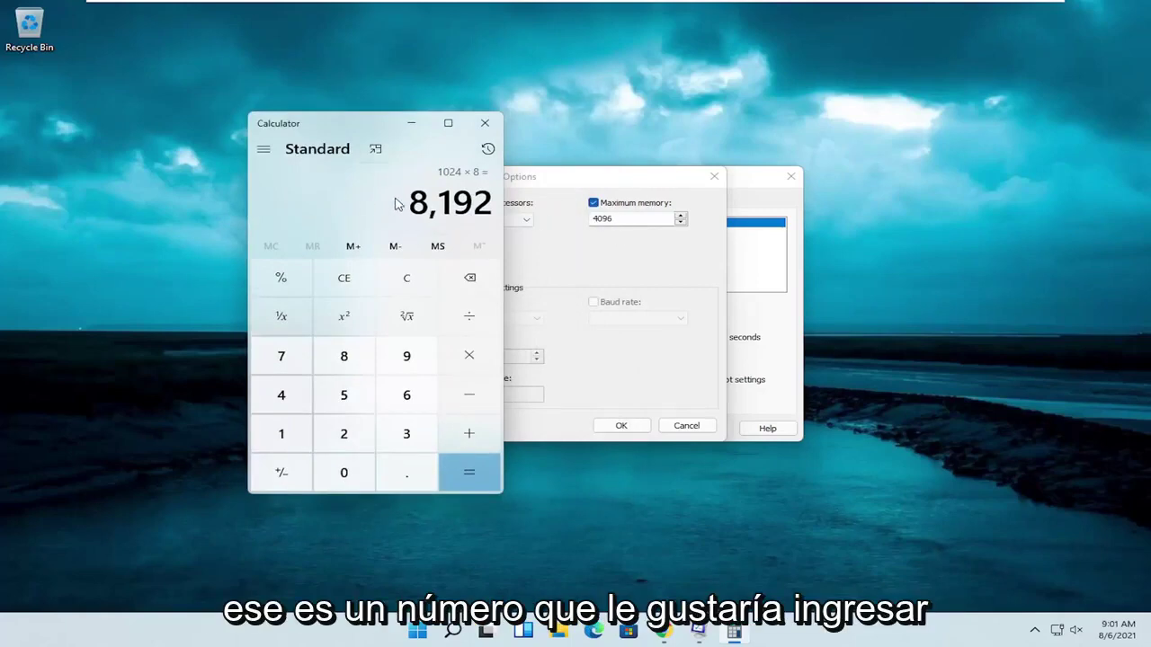
key("asterisk")
type("2")
key("Return")
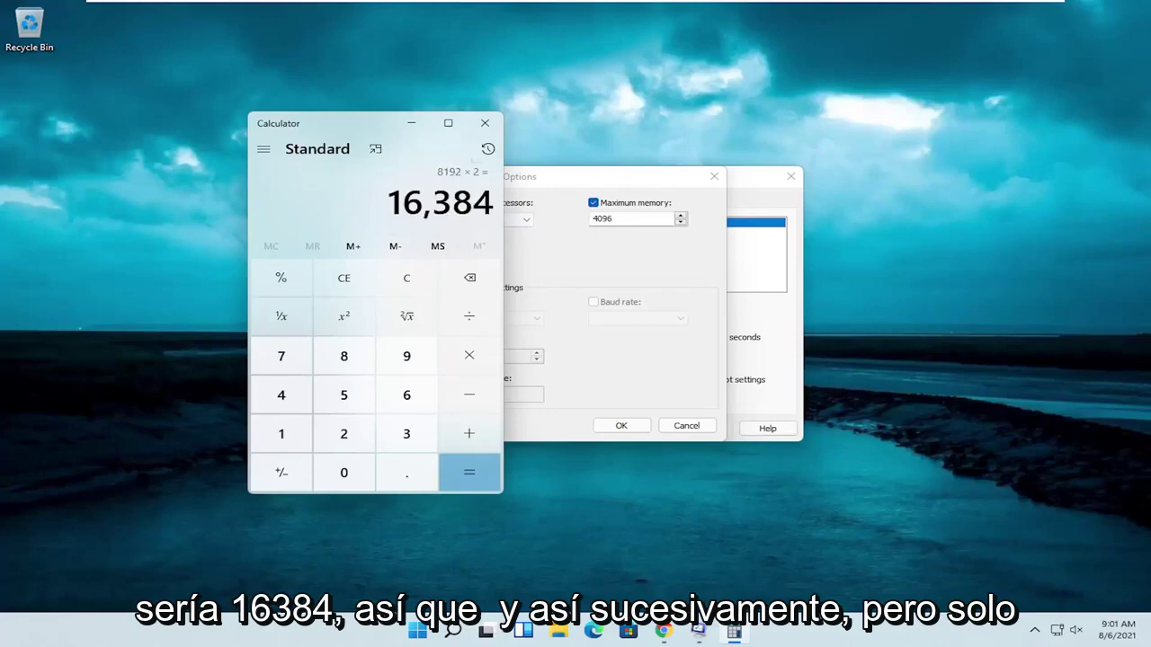
Clear the display, compute 1024*4 = 4,096, and close Calculator.
key("Escape")
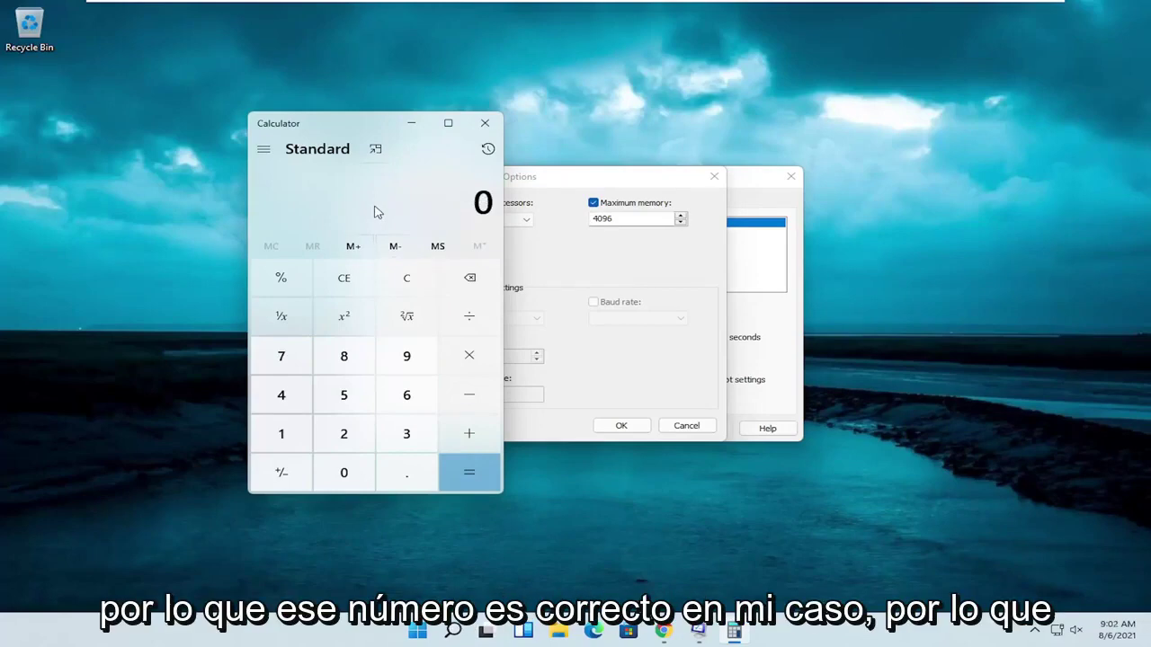
type("1024*4")
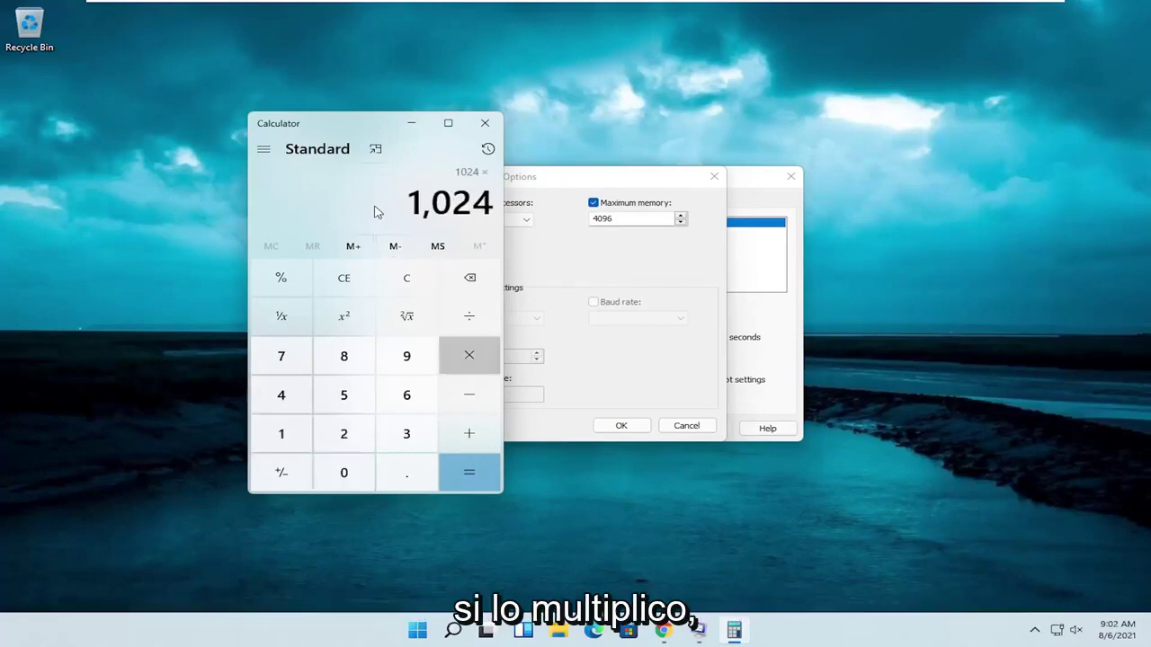
key("Return")
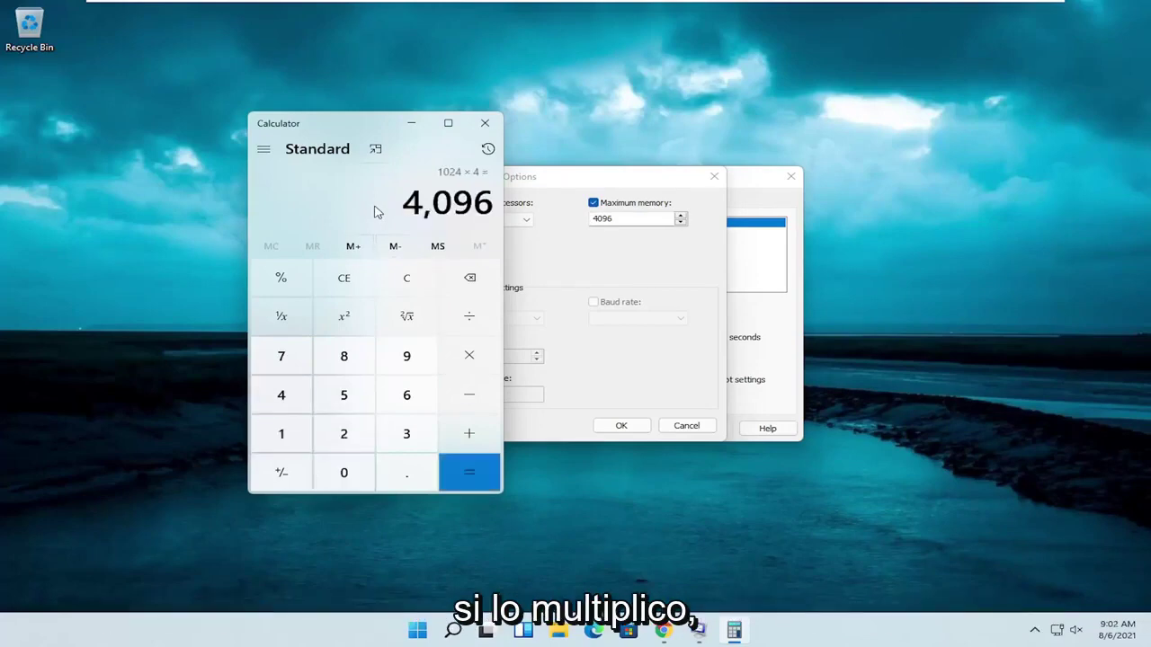
left_click(486, 124)
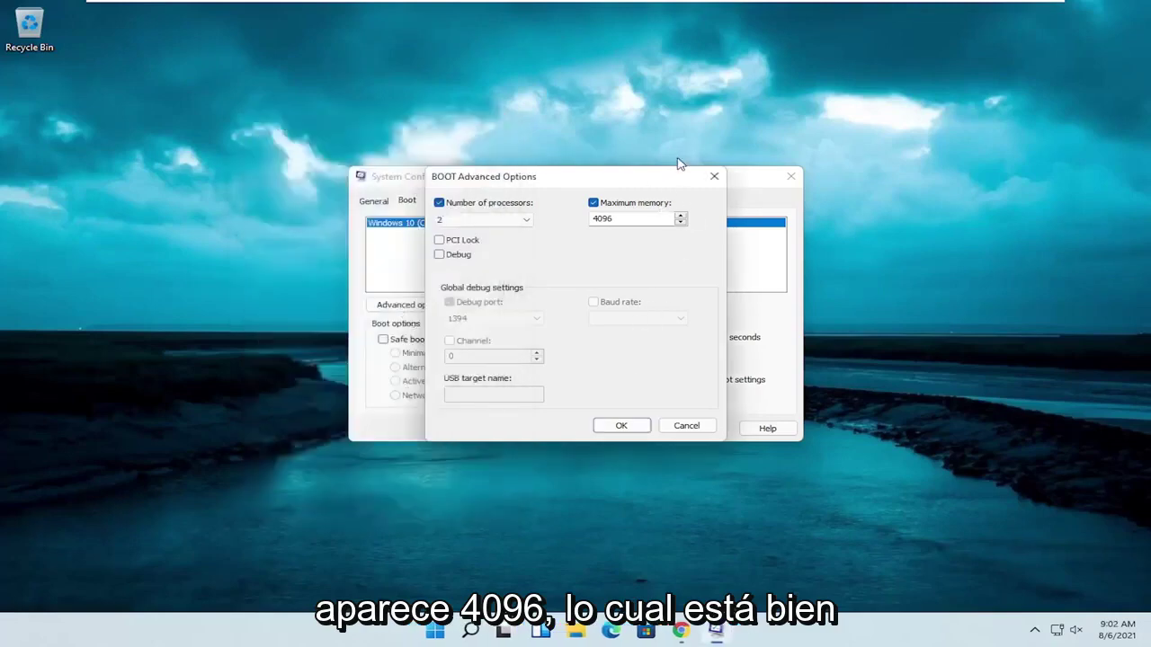
Save the 2-processor, 4096 MB boot options, close System Configuration, and search 'adjust'.
left_click(625, 427)
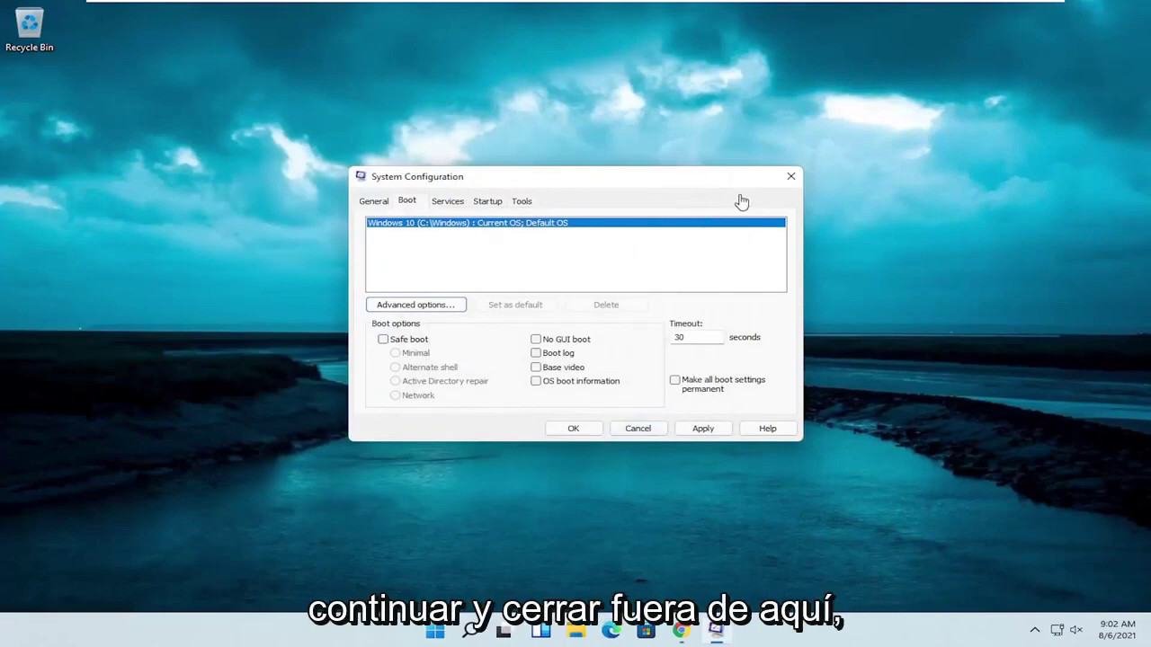
left_click(790, 176)
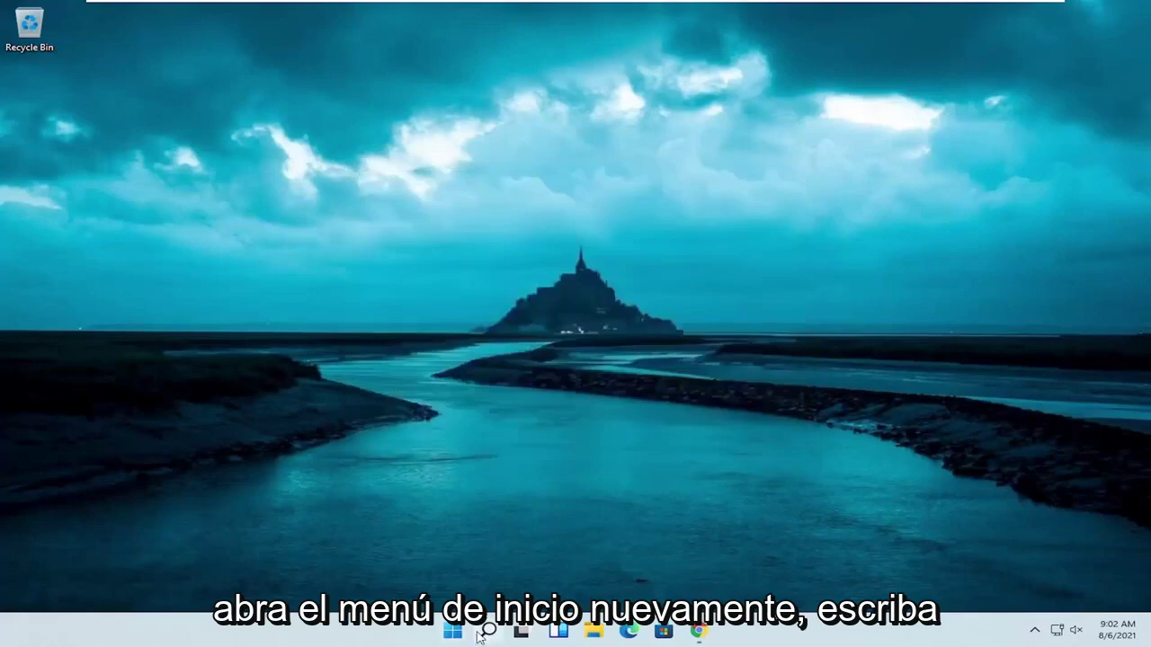
left_click(479, 633)
type("adjus")
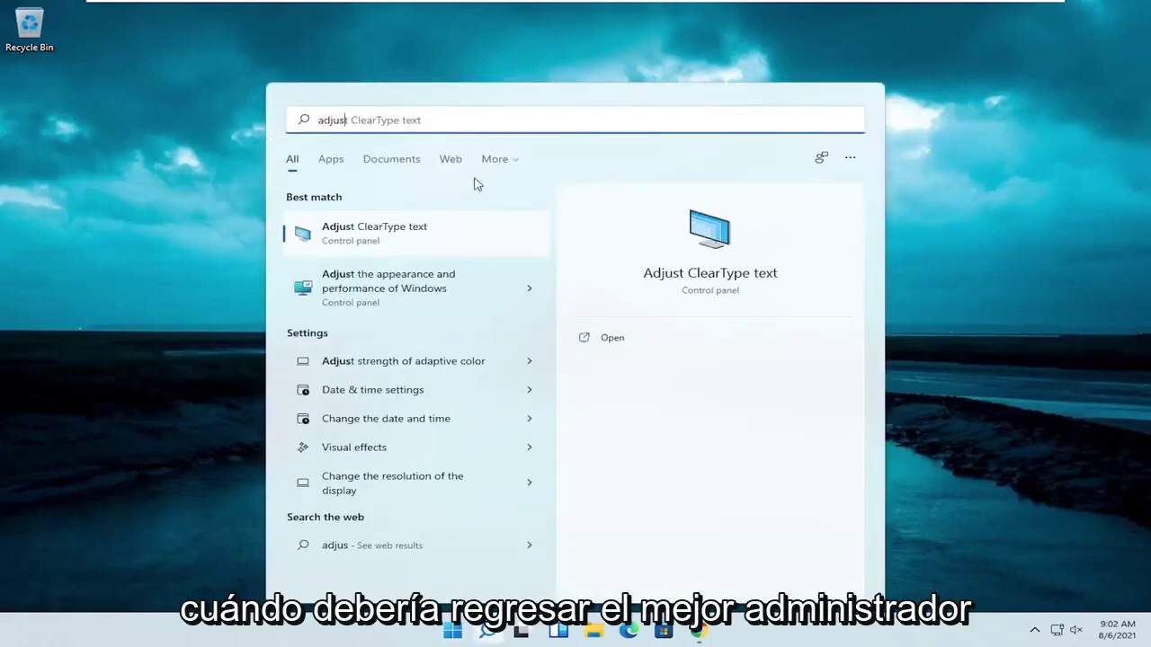
Open 'Adjust the appearance and performance of Windows' and go to its Advanced tab.
left_click(400, 298)
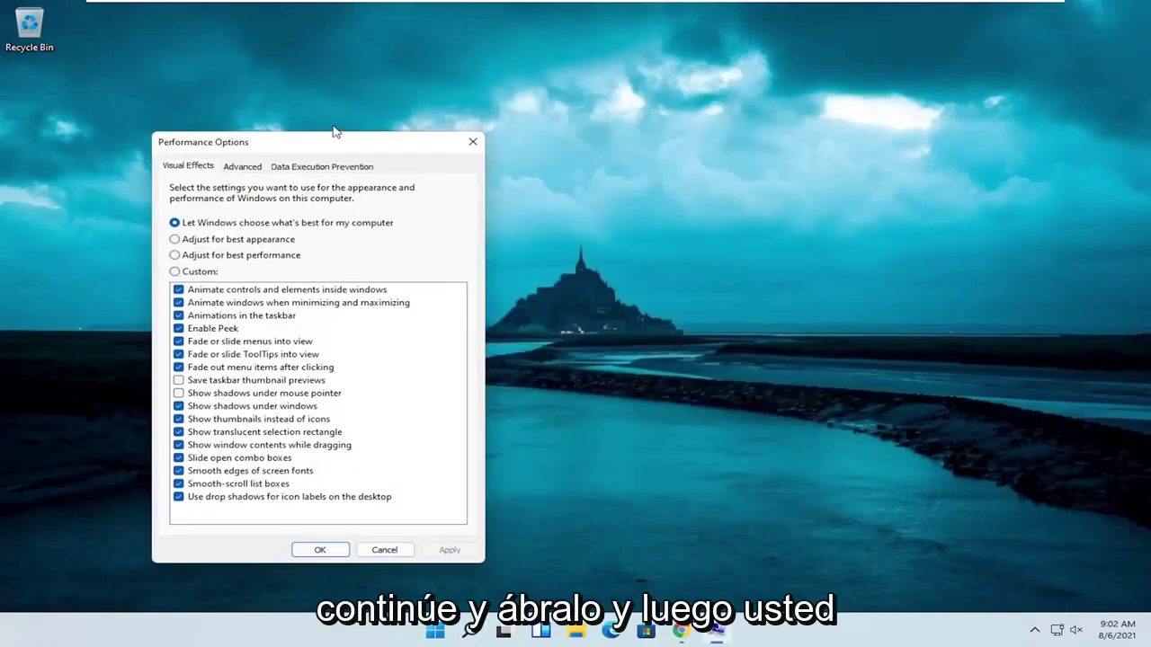
left_click_drag(340, 146, 533, 98)
left_click(441, 120)
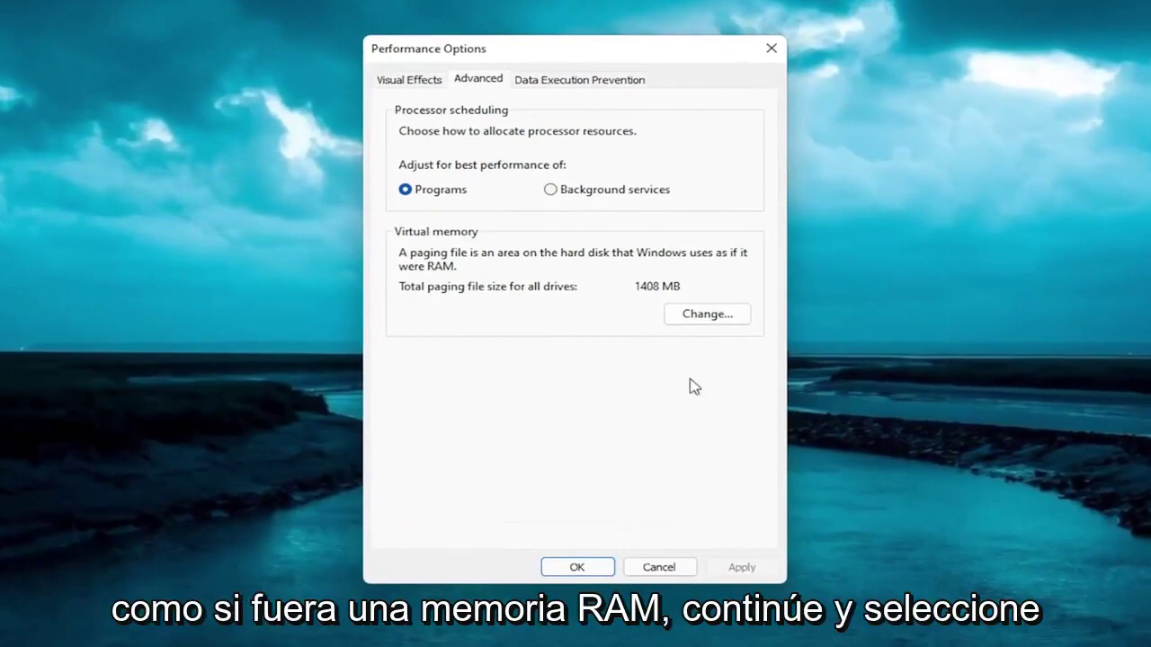
Turn on automatic paging file management for all drives, acknowledge the restart notice, and close Performance Options.
left_click(720, 317)
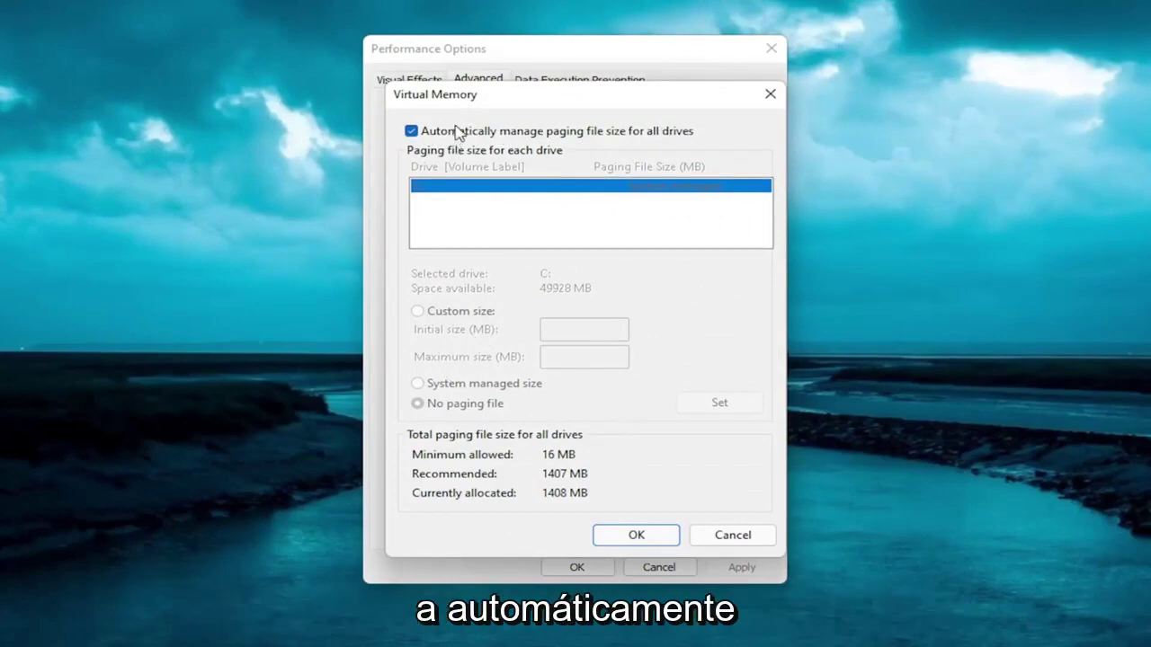
left_click(628, 536)
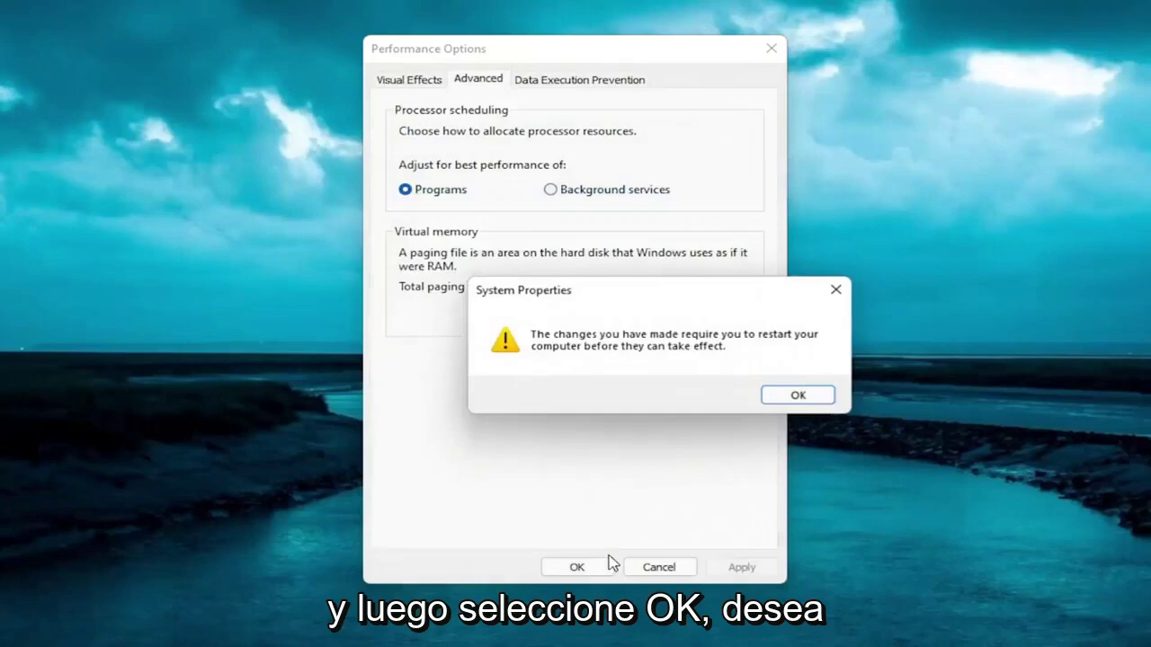
left_click_drag(635, 292, 563, 289)
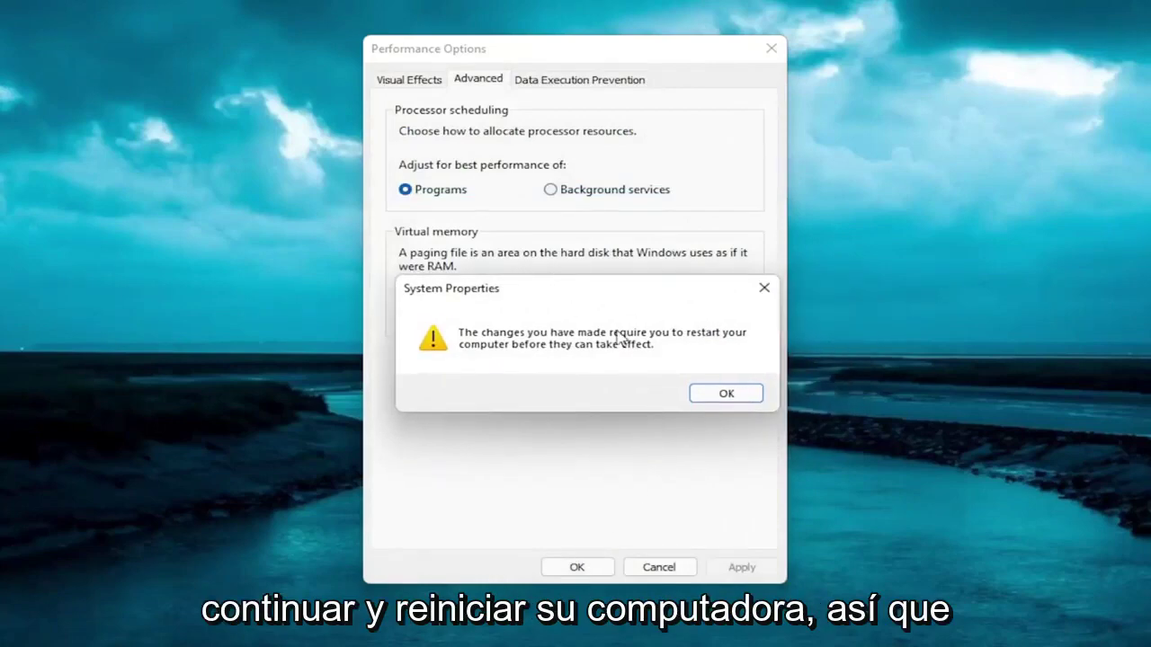
left_click(724, 397)
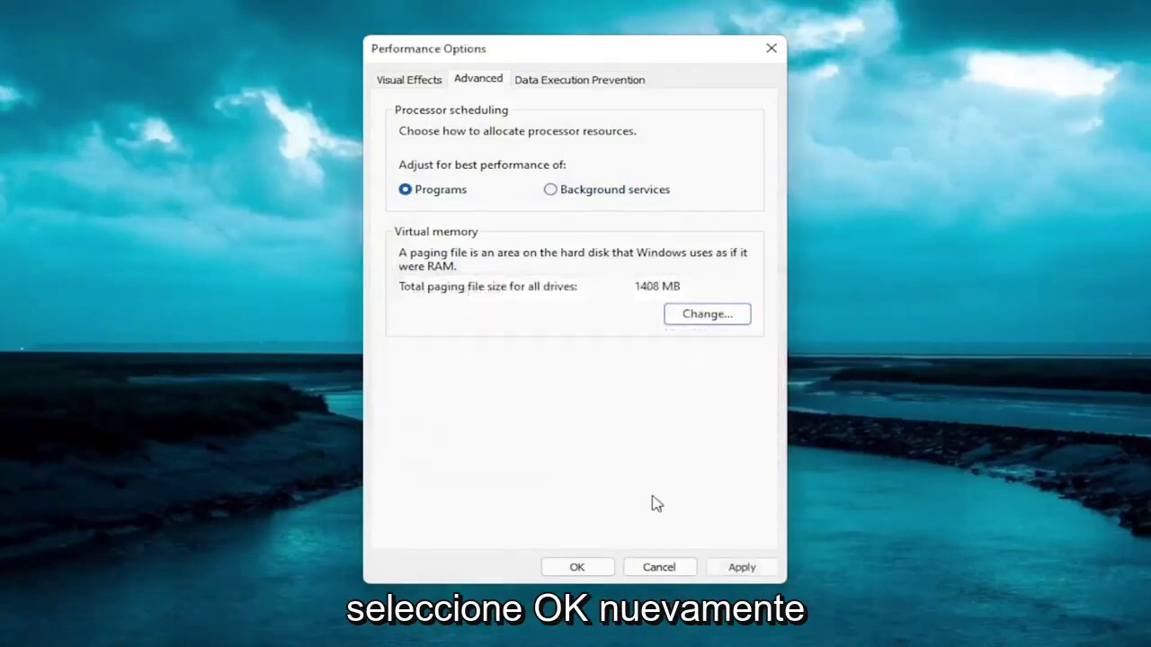
left_click(579, 567)
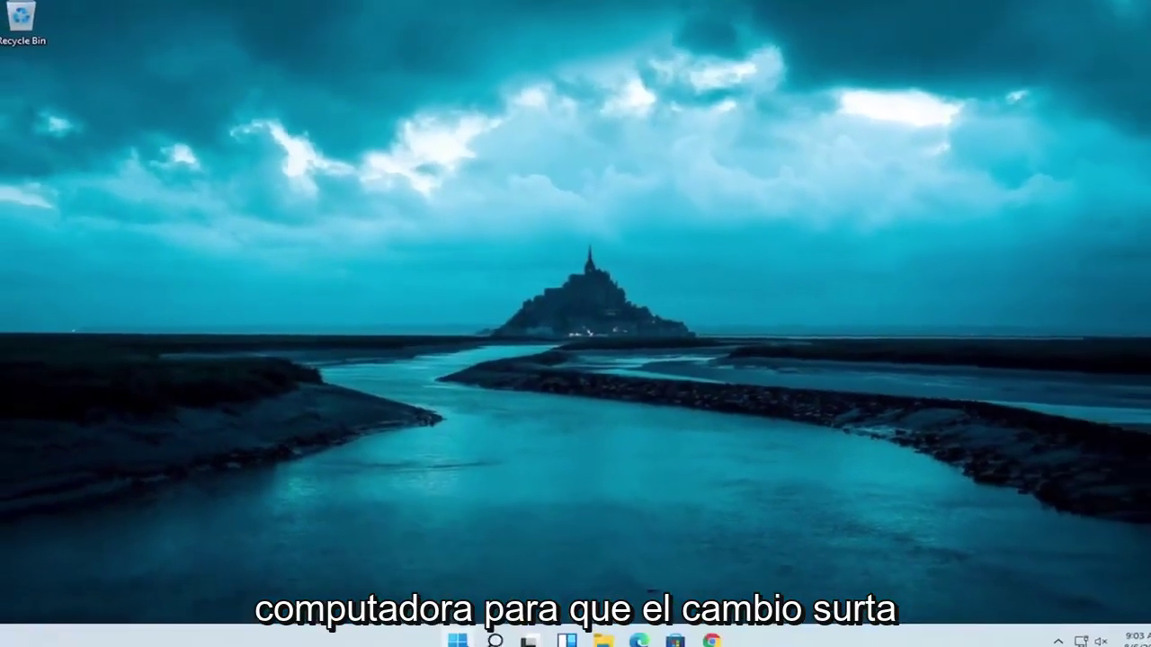
Restart the PC from the Start button's Shut down or sign out menu.
right_click(711, 640)
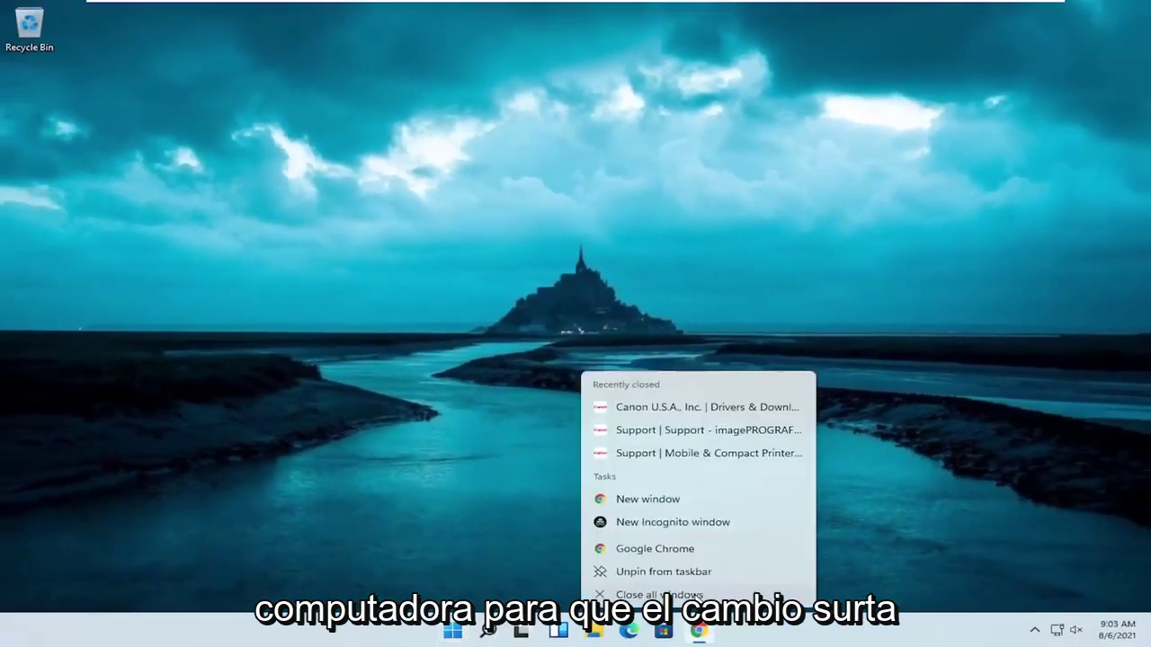
key("Escape")
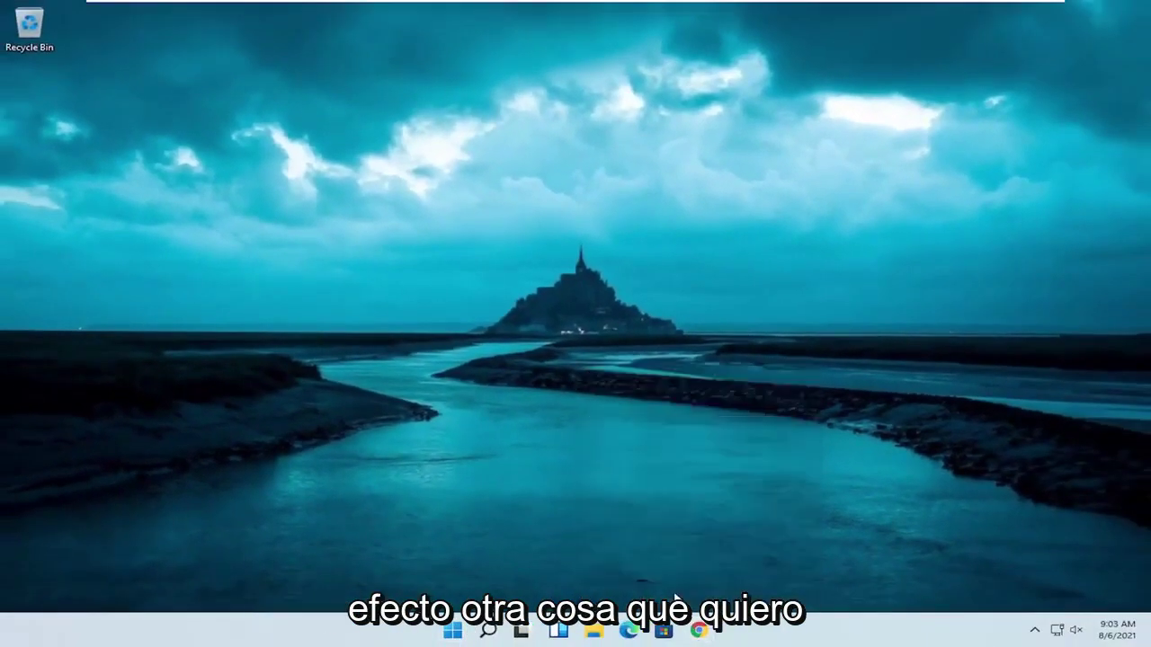
right_click(457, 634)
mouse_move(469, 573)
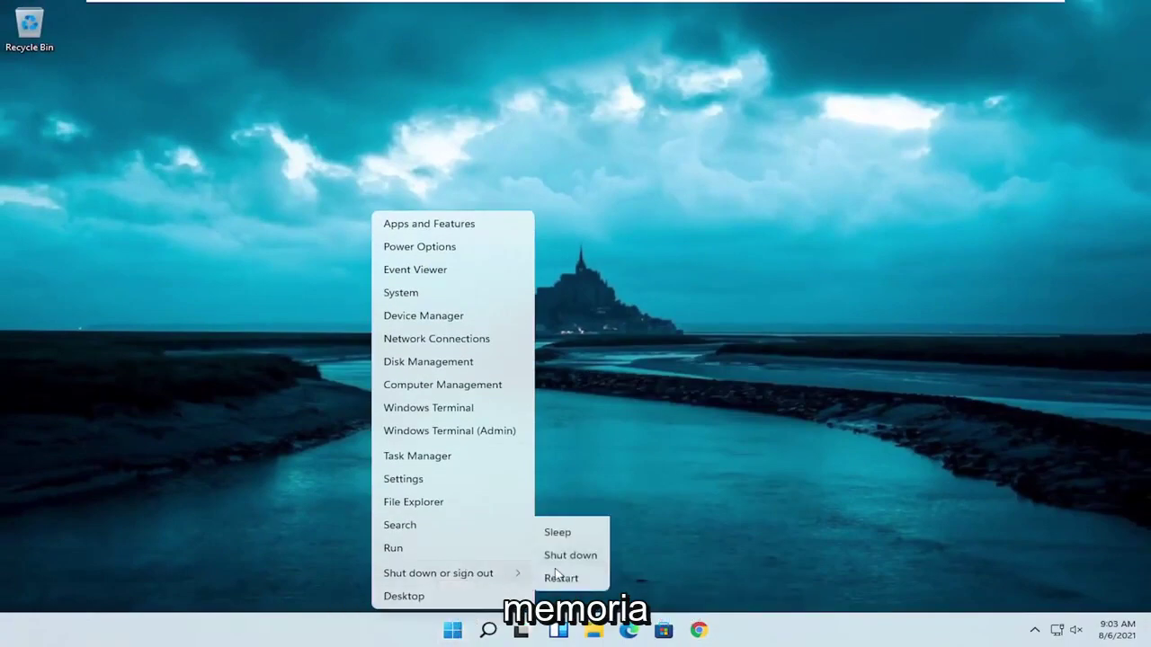
left_click(561, 598)
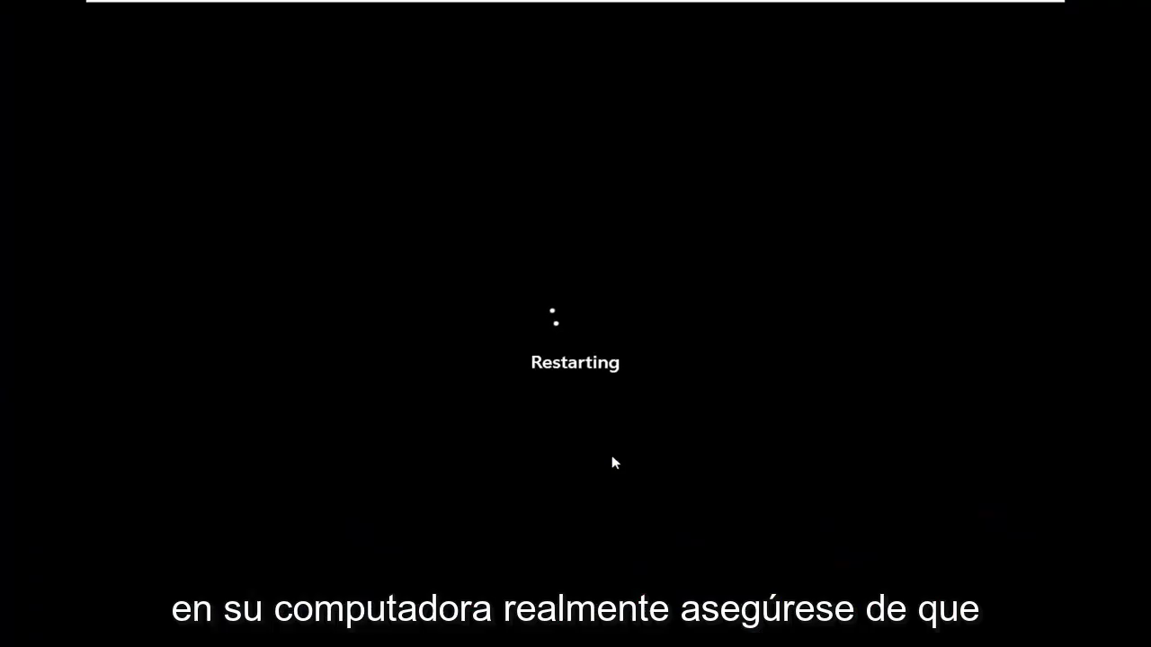